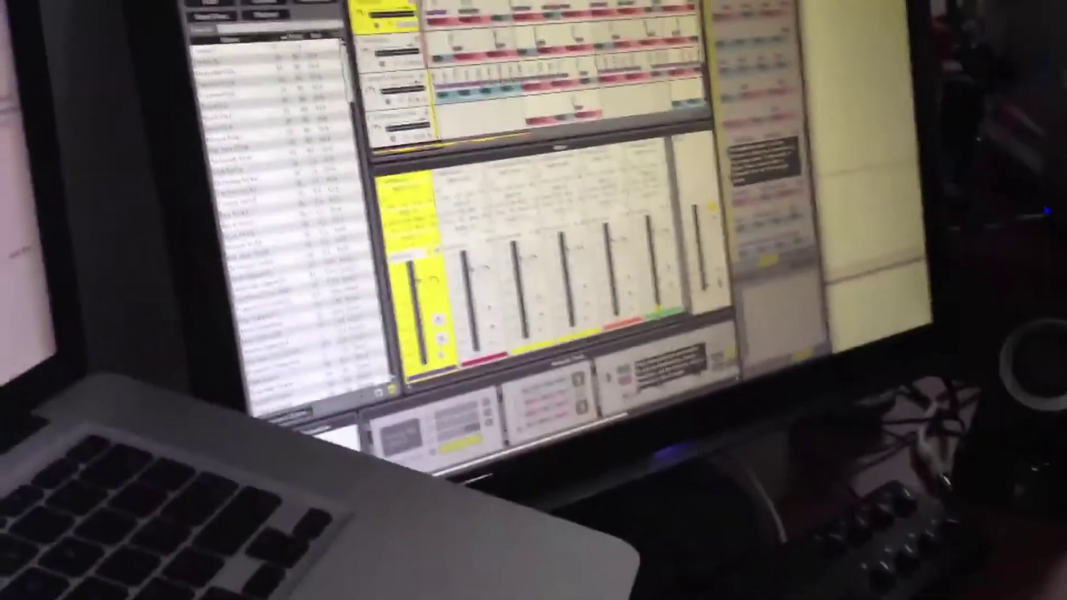
Step: Select all four drum tracks in the Liquid Rhythm mixer at once
key(ctrl+a)
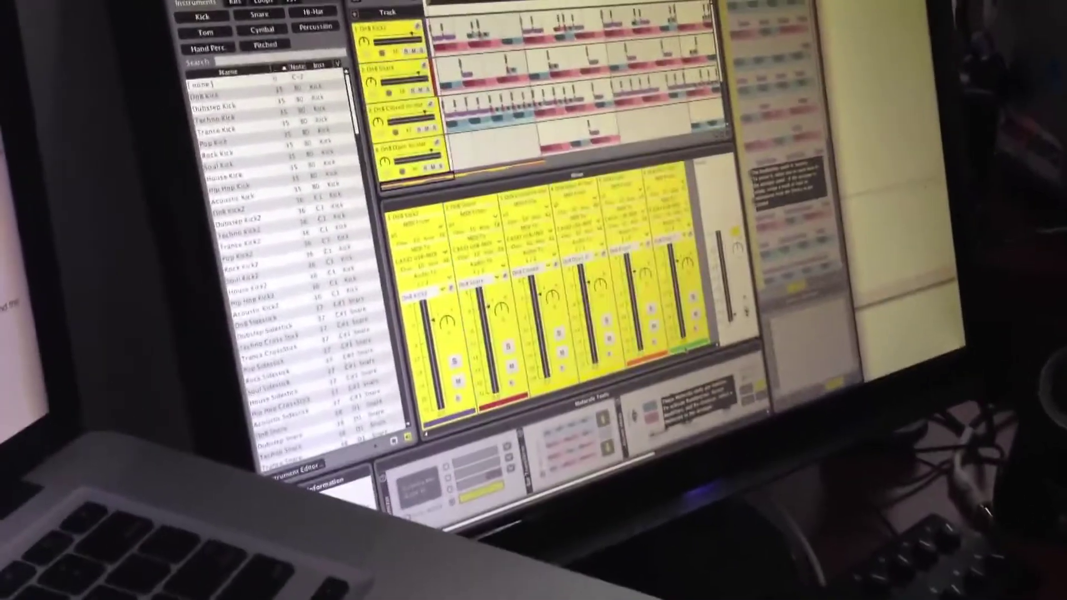